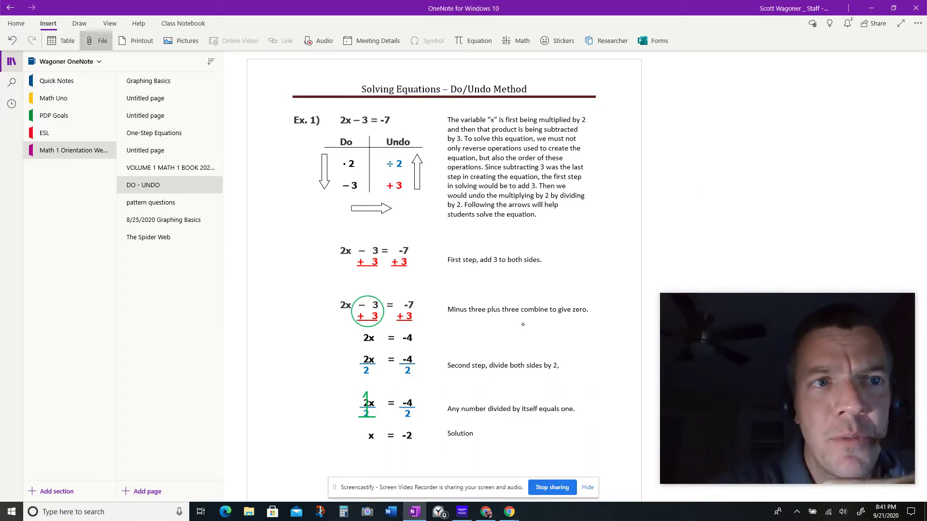
Open the Draw tab to bring up the inking pens.
click(79, 23)
Circle the −7 in Ex. 1's equation 2x − 3 = −7 with the orange pen.
click(245, 41)
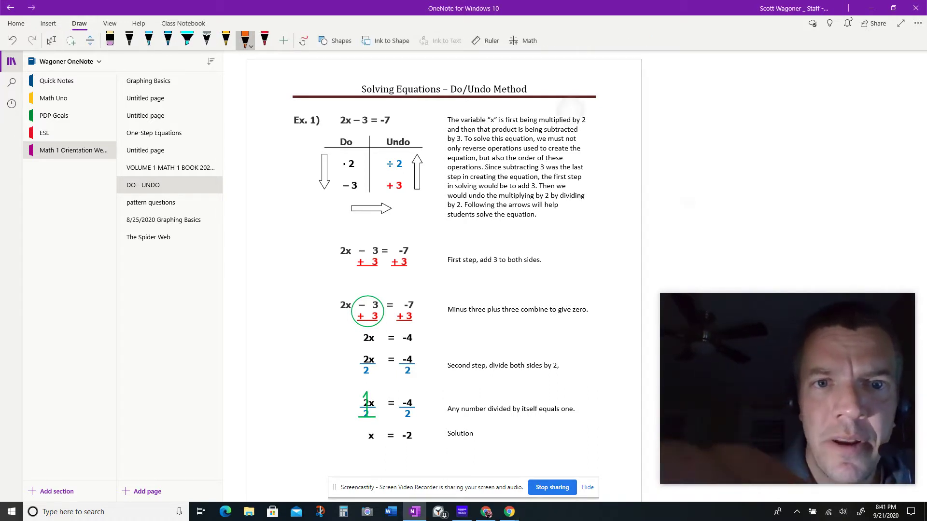
mouse_move(382, 107)
mouse_down()
mouse_move(394, 129)
mouse_move(388, 104)
mouse_up()
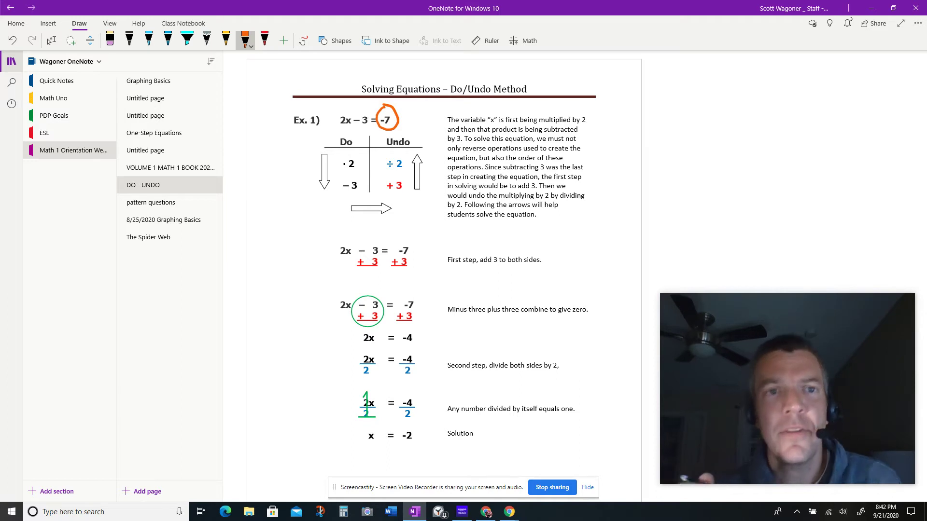
click(168, 41)
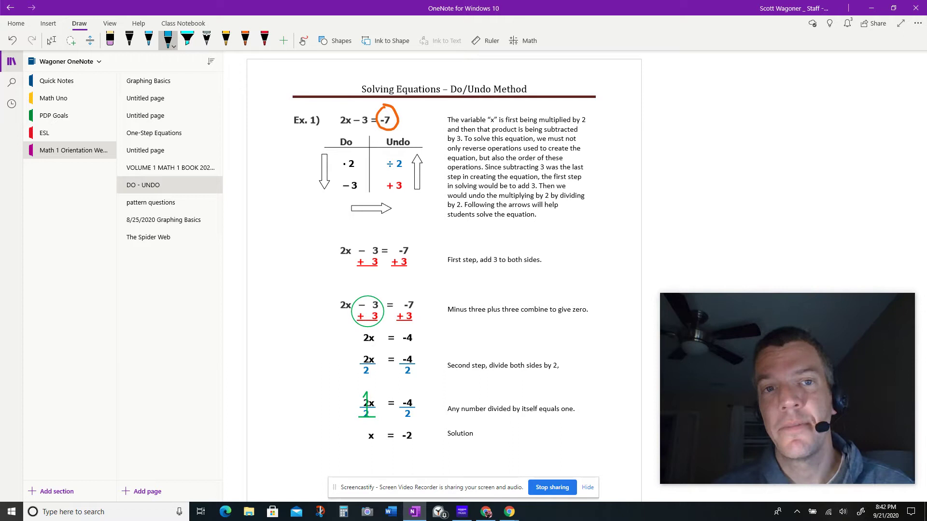
Draw a large blue X to the right of the explanation paragraph.
click(51, 41)
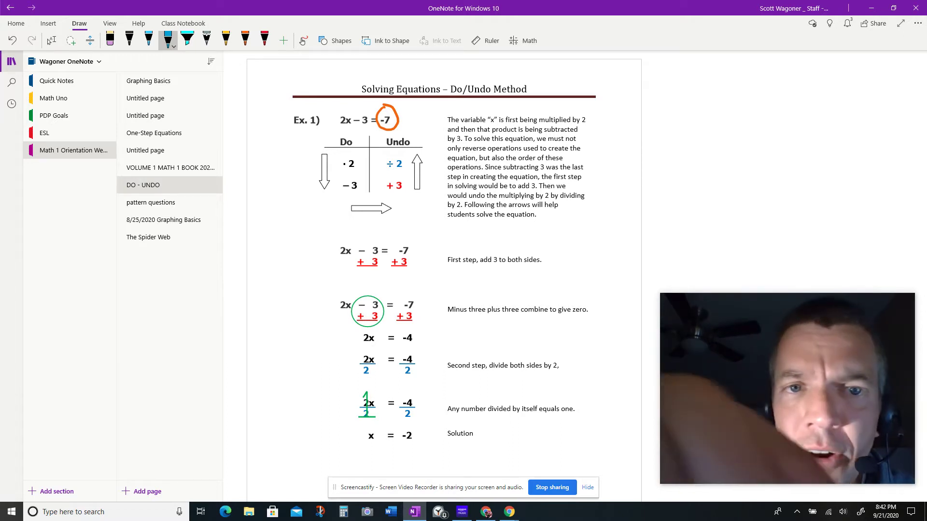
click(443, 312)
scroll(443, 325, up, 1)
click(168, 40)
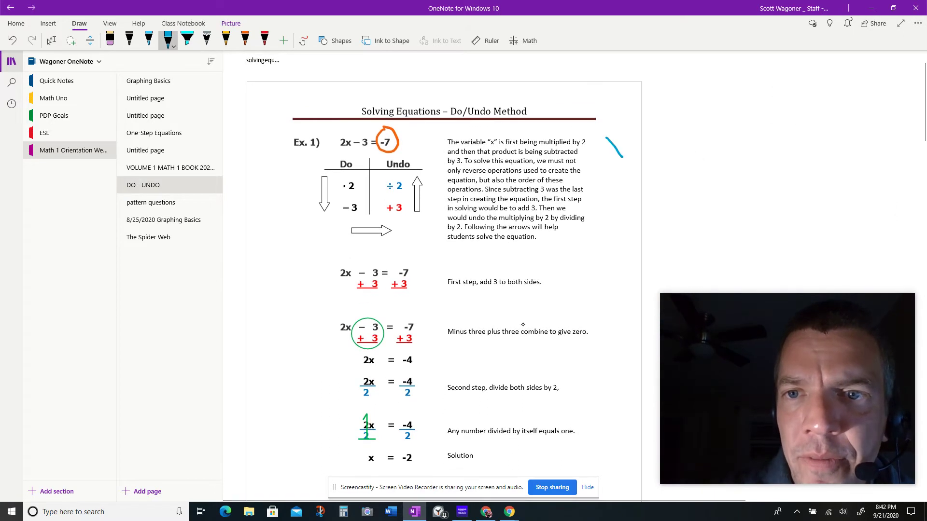
drag(606, 137, 622, 157)
drag(622, 136, 605, 157)
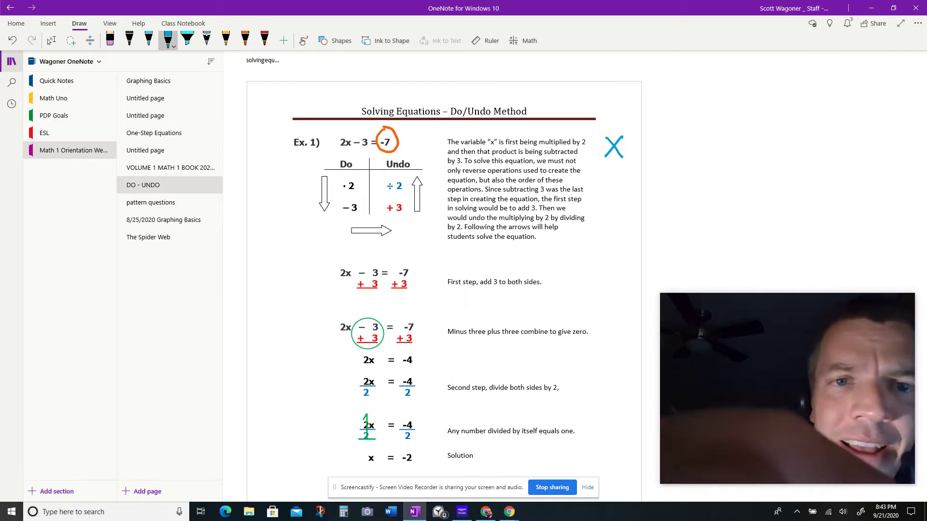
Circle the 2x in blue, then draw a smaller blue x and erase it.
scroll(442, 289, up, 1)
mouse_move(341, 141)
mouse_down()
mouse_move(336, 158)
mouse_move(344, 140)
mouse_up()
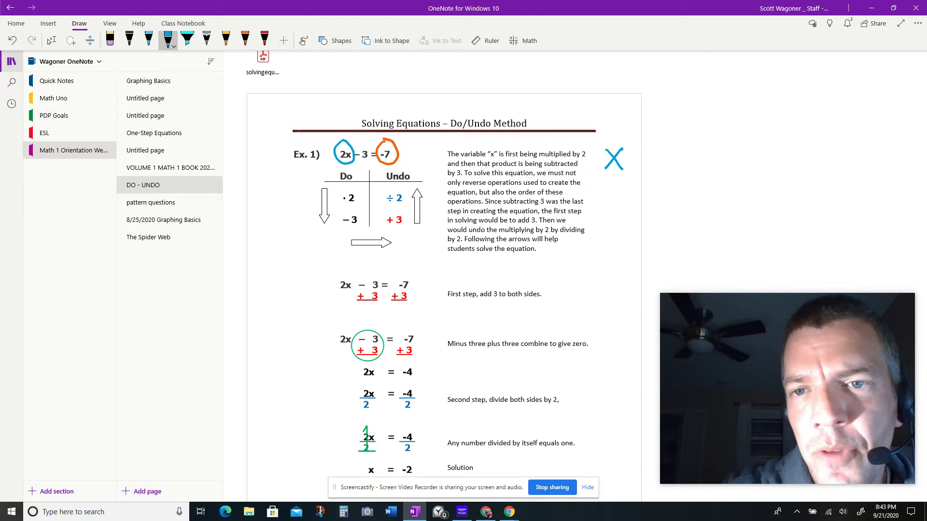
mouse_move(604, 190)
mouse_down()
mouse_move(615, 204)
mouse_move(603, 203)
mouse_up()
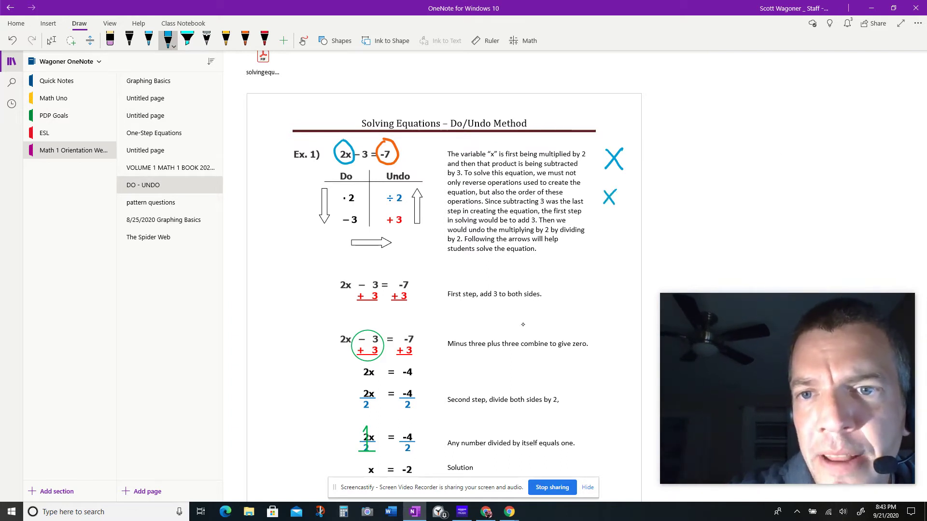
click(110, 41)
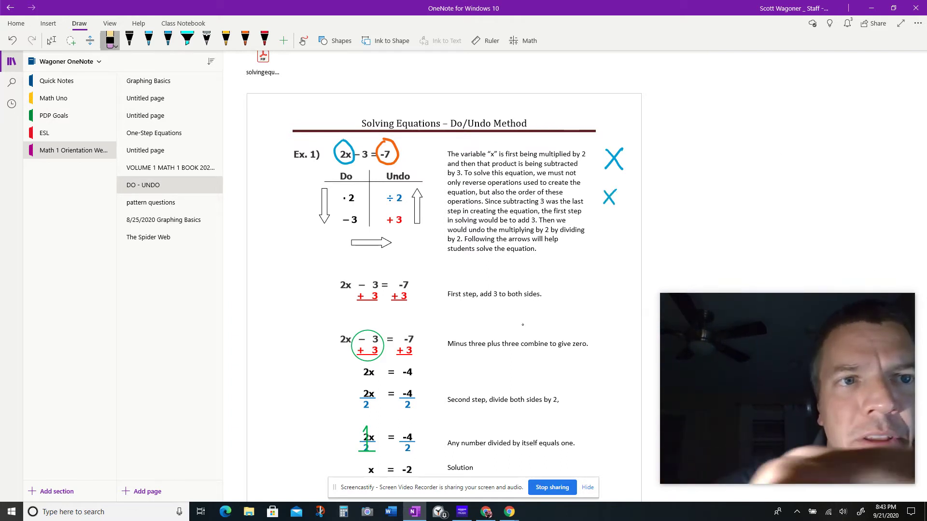
click(610, 197)
click(51, 41)
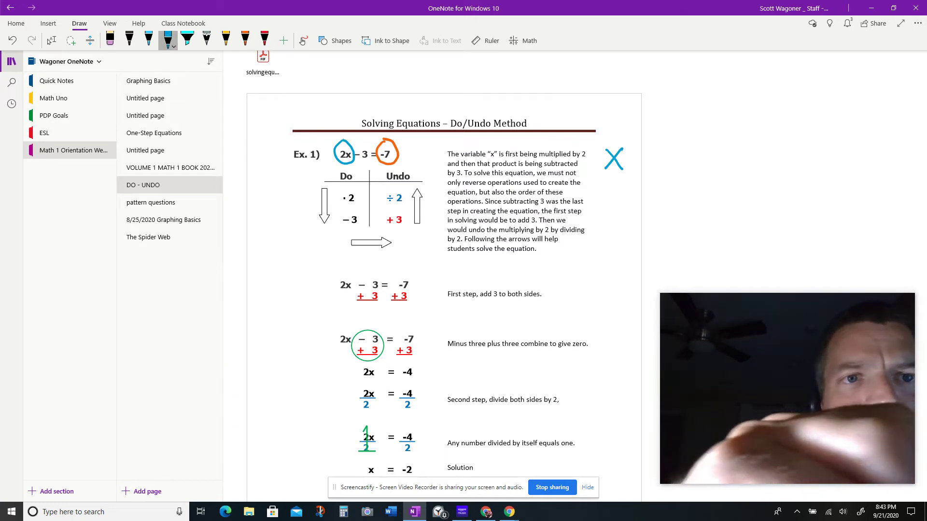
scroll(620, 224, up, 1)
Write a blue ·2 under the x, loop 2x − 3 in yellow, and write a yellow −3.
click(168, 41)
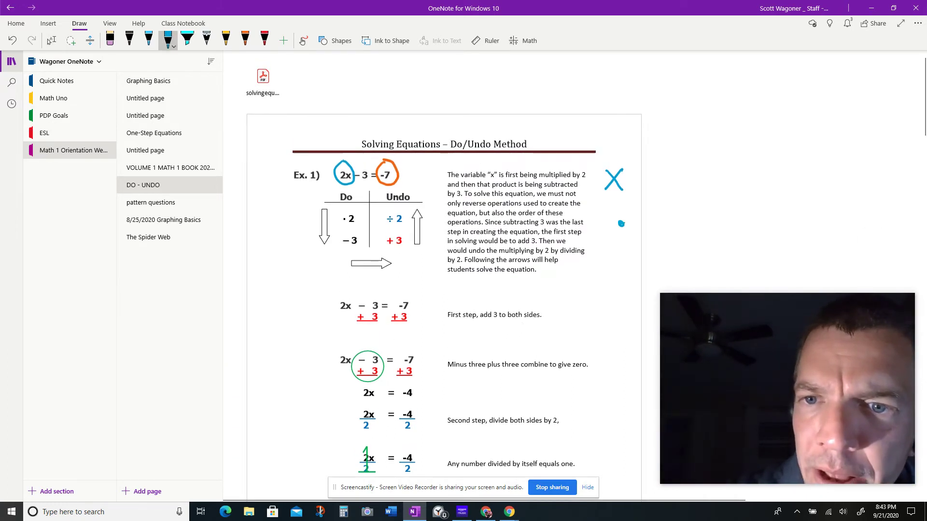
mouse_move(629, 213)
mouse_down()
mouse_move(627, 236)
mouse_move(649, 235)
mouse_up()
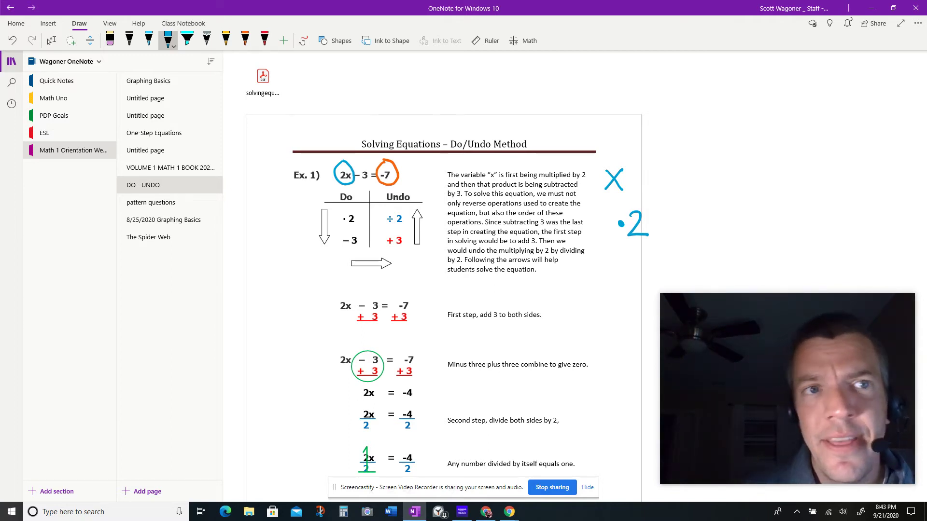
click(226, 41)
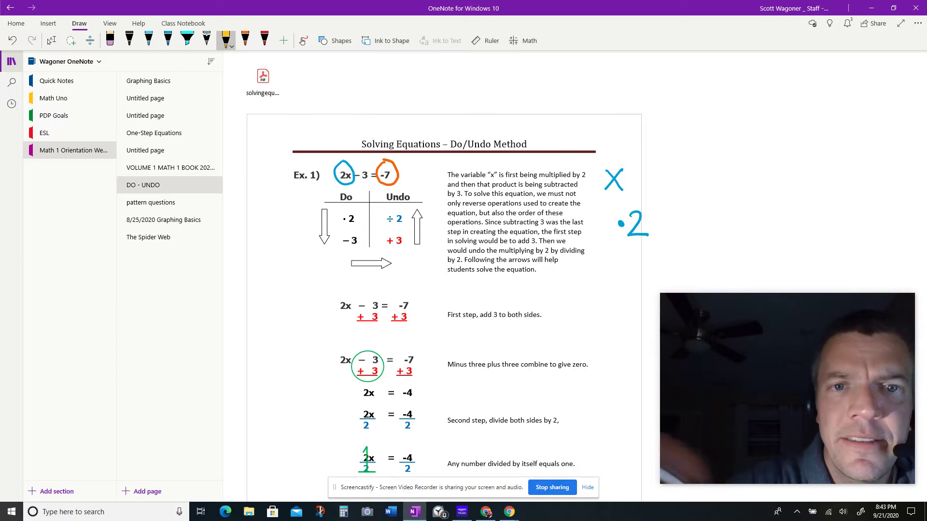
mouse_move(346, 161)
mouse_down()
mouse_move(336, 170)
mouse_move(358, 187)
mouse_move(367, 164)
mouse_move(343, 160)
mouse_up()
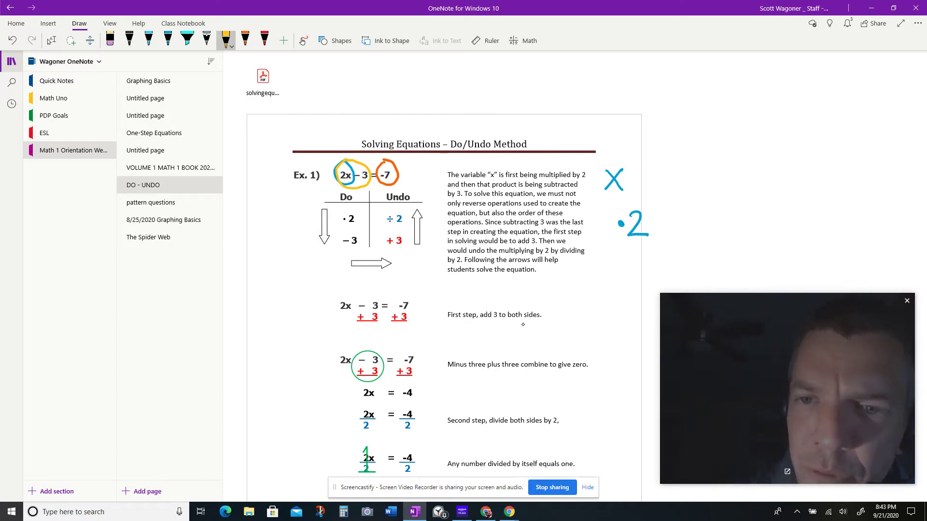
mouse_move(614, 257)
mouse_down()
mouse_move(645, 265)
mouse_move(631, 268)
mouse_up()
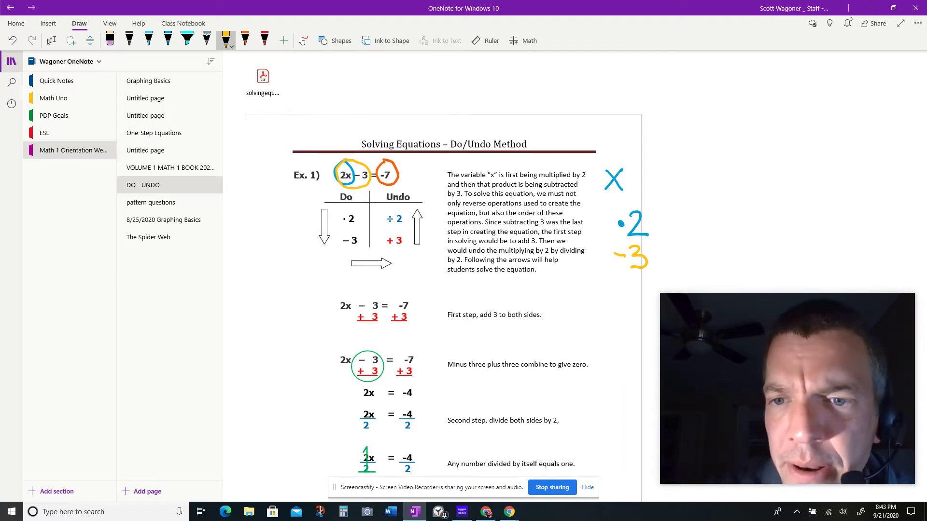
Write an orange −7 below the −3.
click(245, 41)
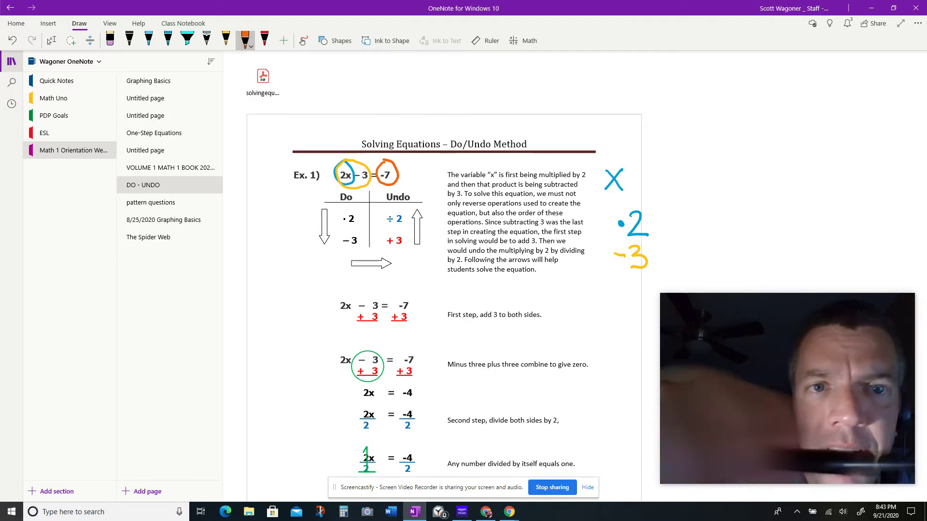
drag(658, 276, 672, 275)
drag(677, 271, 684, 291)
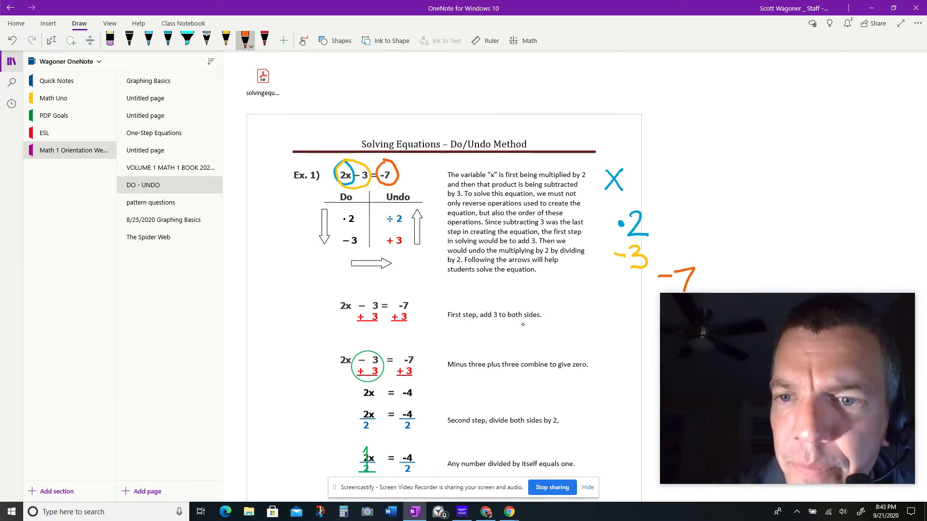
Draw red vertical and horizontal T-chart lines, a plus-like mark, and a red '?' on the undo side.
click(265, 41)
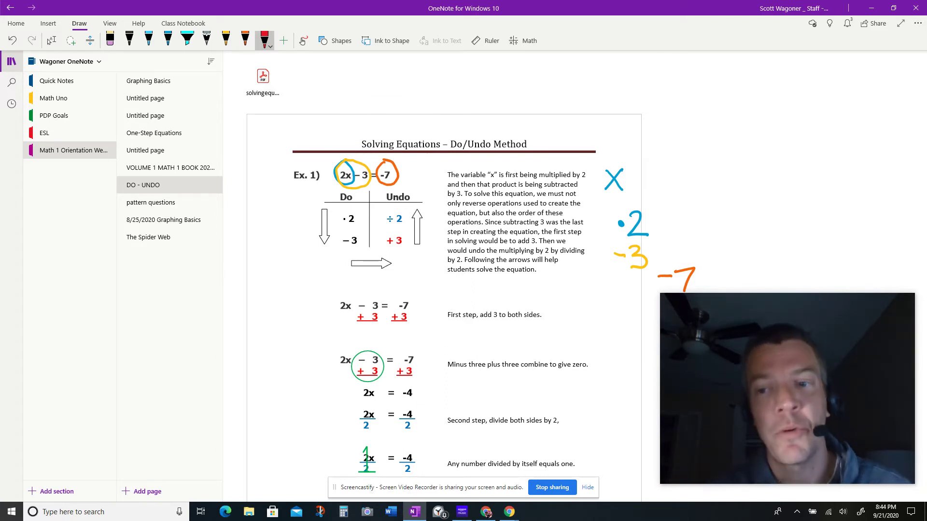
click(51, 41)
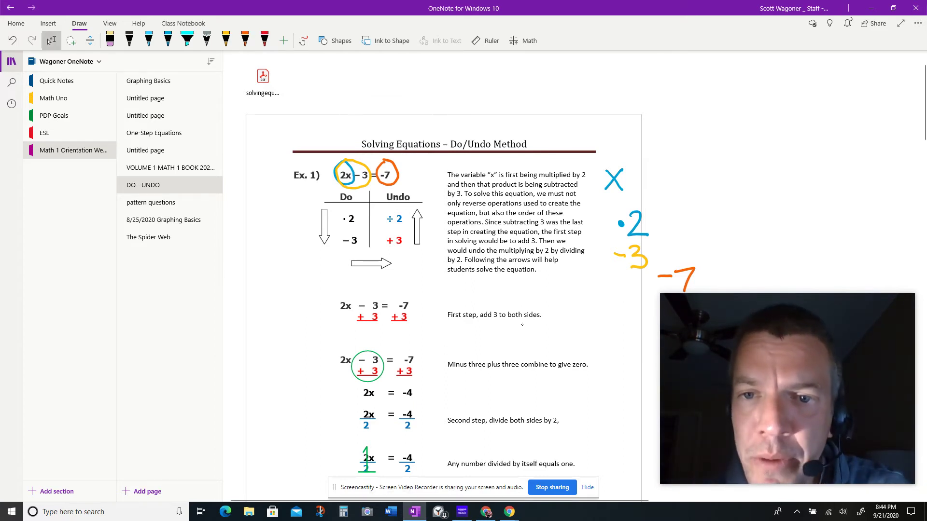
click(522, 325)
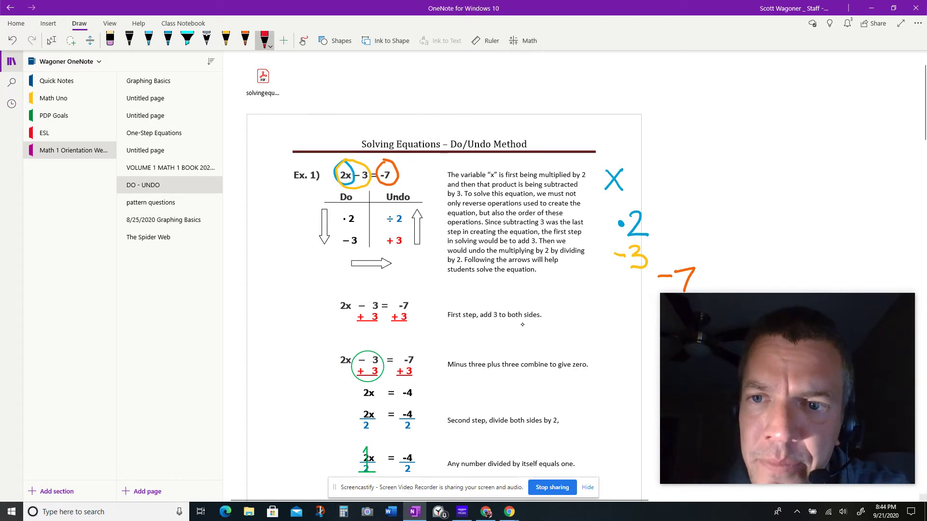
drag(670, 168, 672, 264)
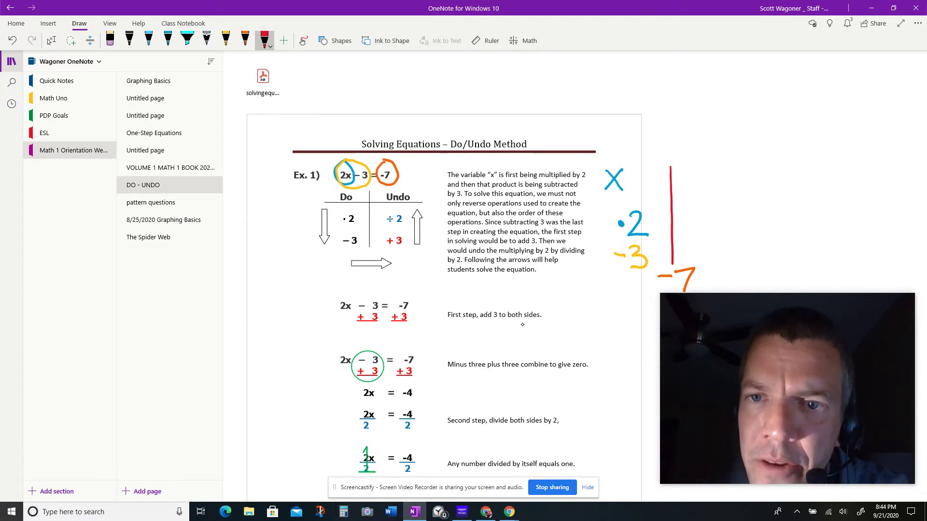
drag(597, 195, 747, 194)
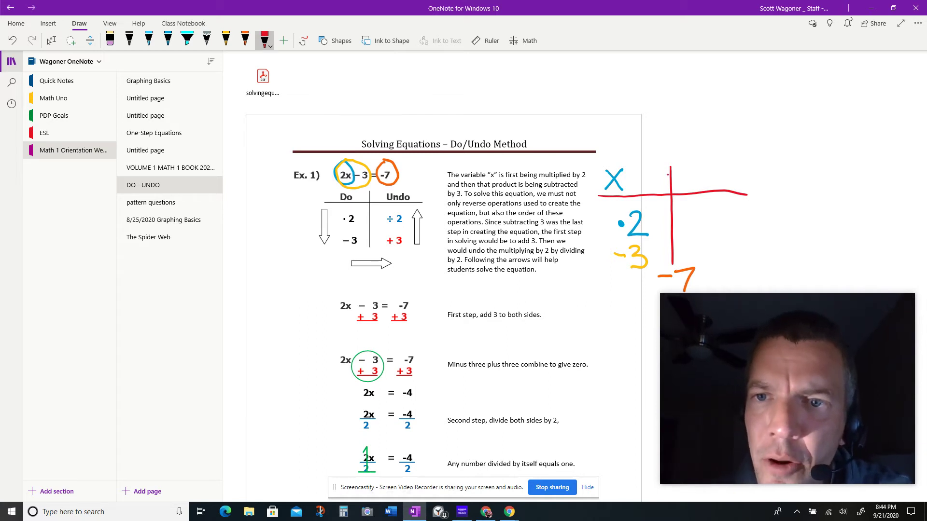
drag(666, 175, 676, 175)
drag(666, 180, 701, 179)
click(702, 184)
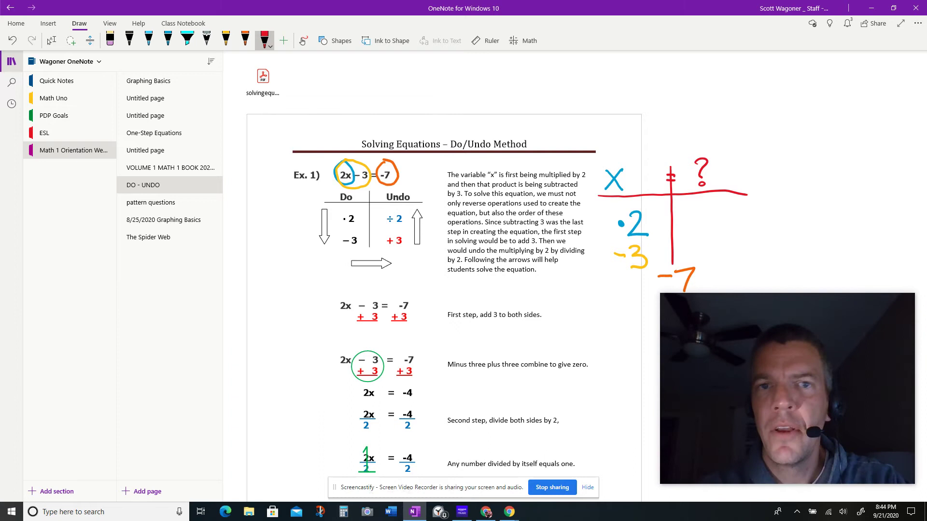
Switch the pen to green, draw a down arrow by ·2 and −3, circle −7, and draw an up arrow.
click(168, 40)
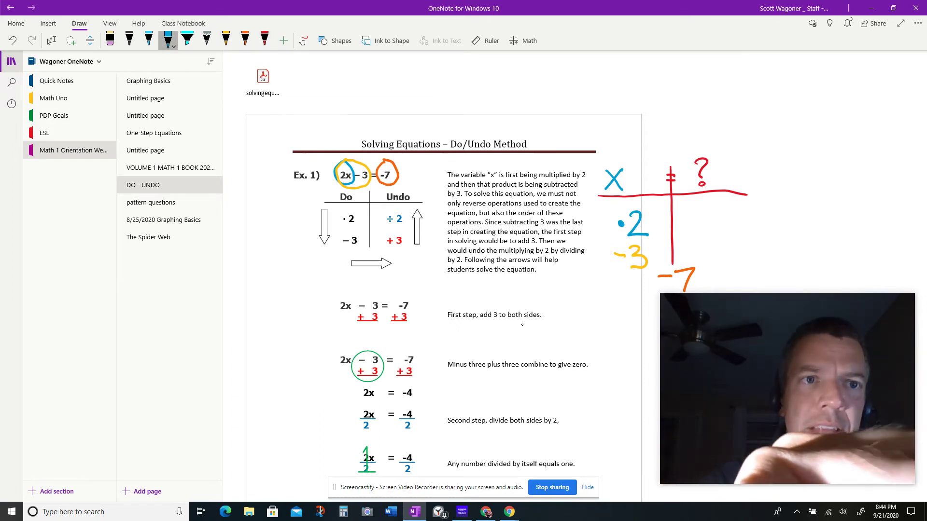
click(168, 41)
click(212, 143)
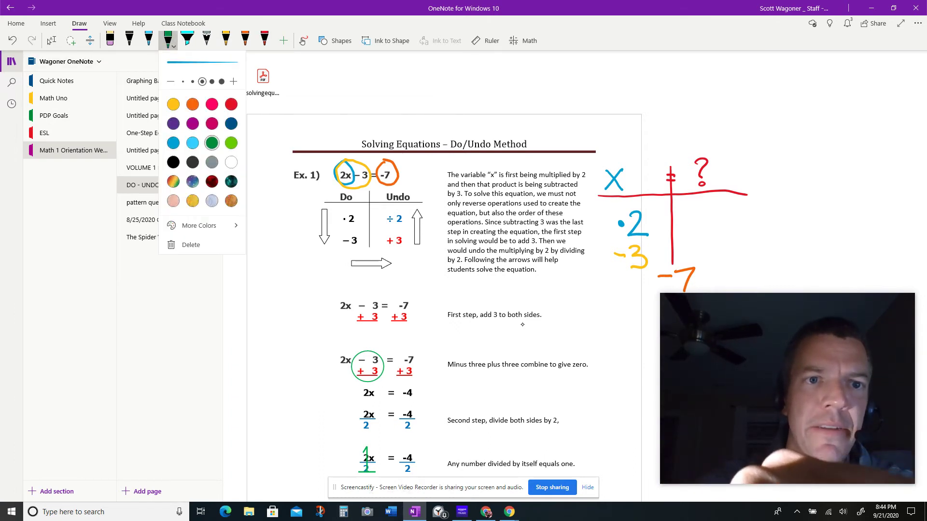
key(Escape)
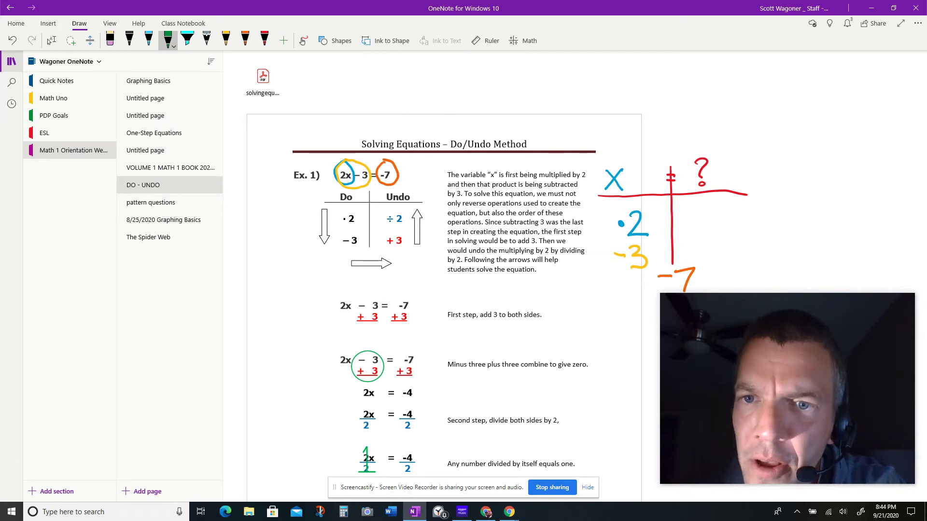
drag(605, 205, 604, 249)
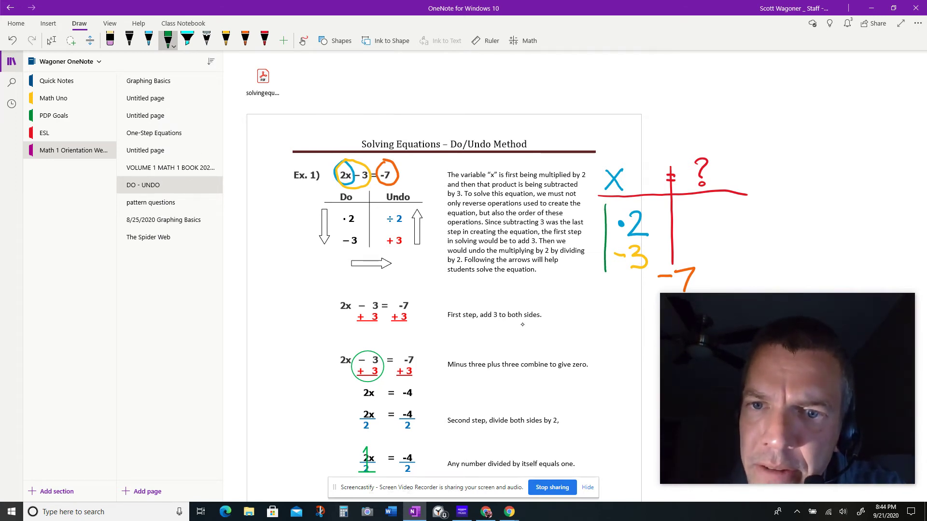
mouse_move(598, 266)
mouse_down()
mouse_move(689, 292)
mouse_move(701, 269)
mouse_move(673, 263)
mouse_up()
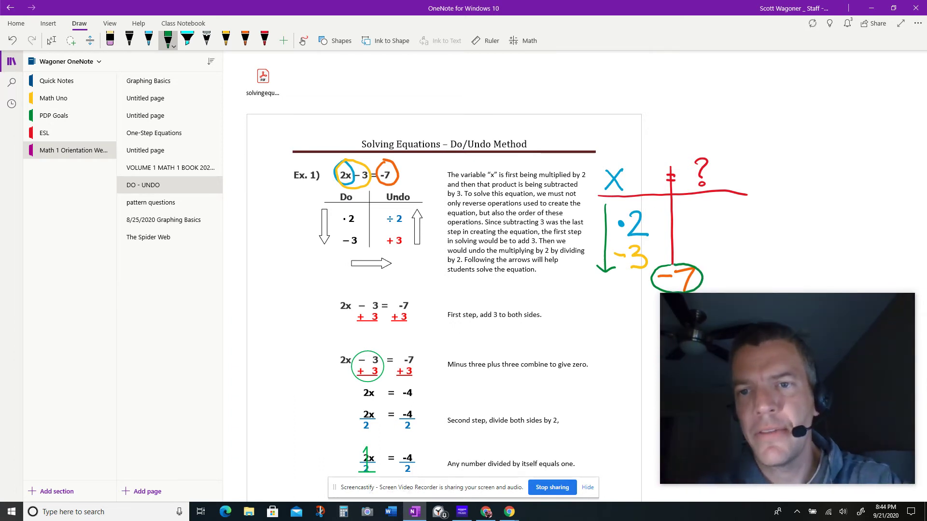
mouse_move(737, 269)
mouse_down()
mouse_move(737, 199)
mouse_move(744, 210)
mouse_up()
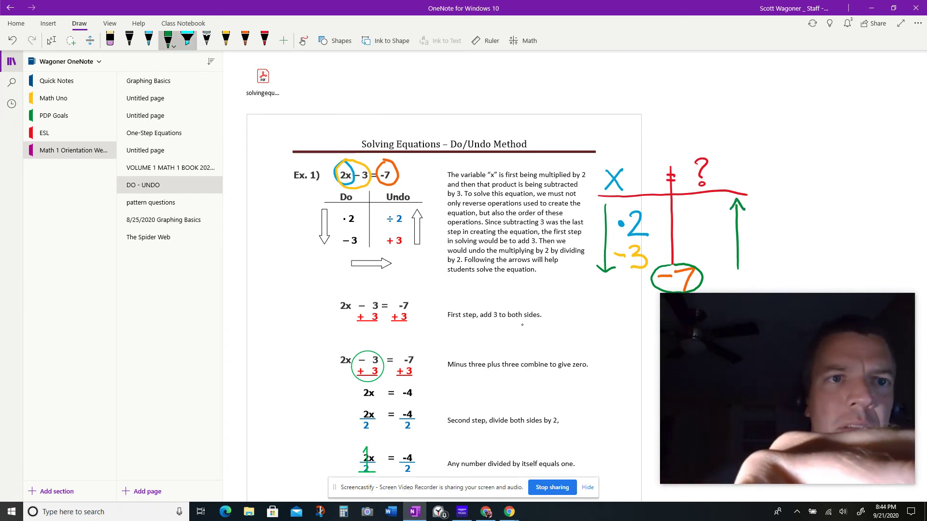
Handwrite a black +3 right of the red divider, level with the −3.
click(129, 39)
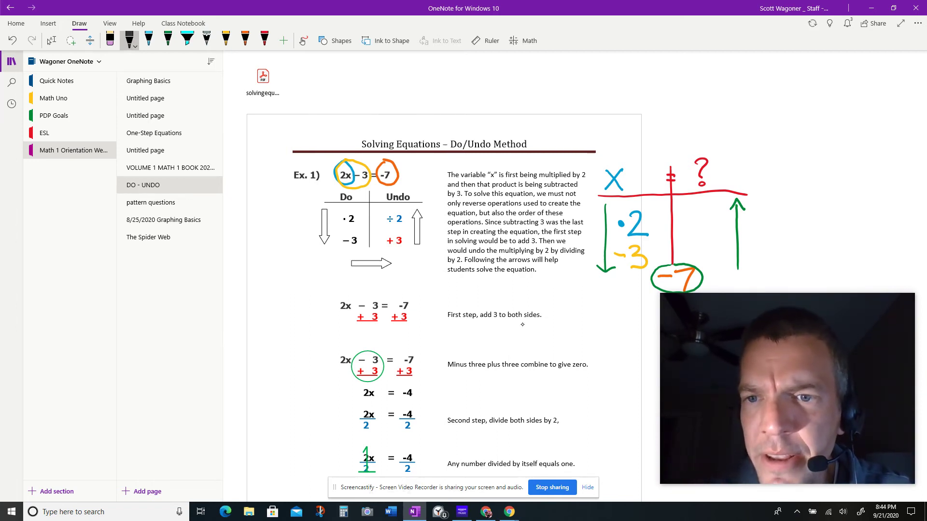
drag(691, 252, 702, 251)
mouse_move(697, 247)
mouse_down()
mouse_move(697, 259)
mouse_move(714, 255)
mouse_move(707, 260)
mouse_up()
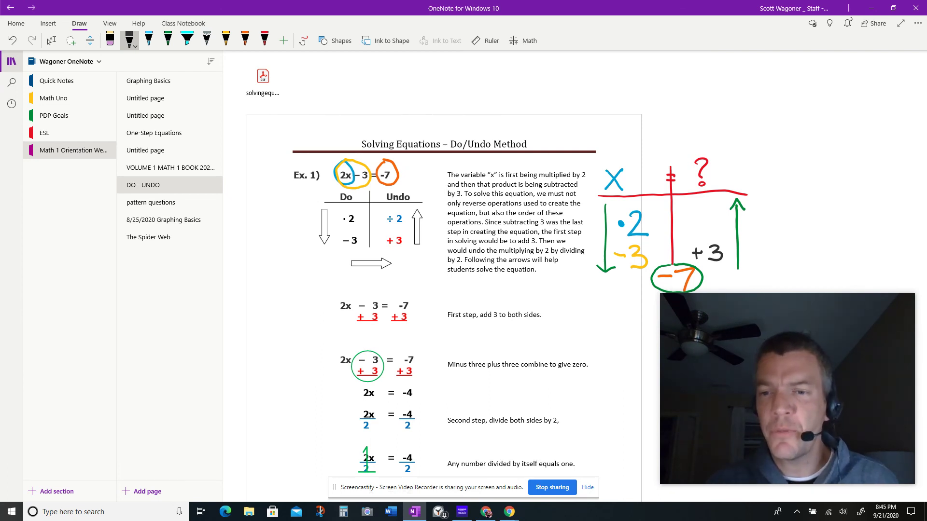
Write a black ÷2, a dash with two dots then a 2, above the +3.
drag(685, 221, 699, 224)
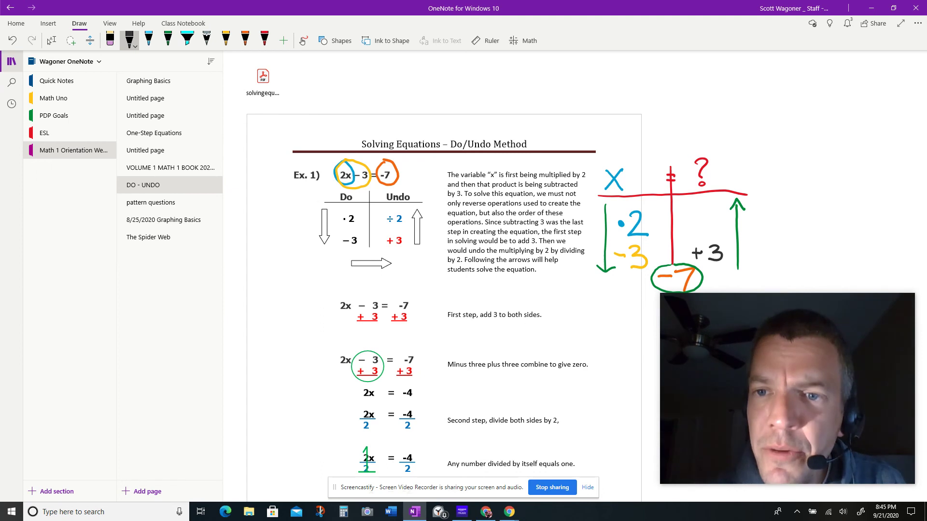
click(694, 229)
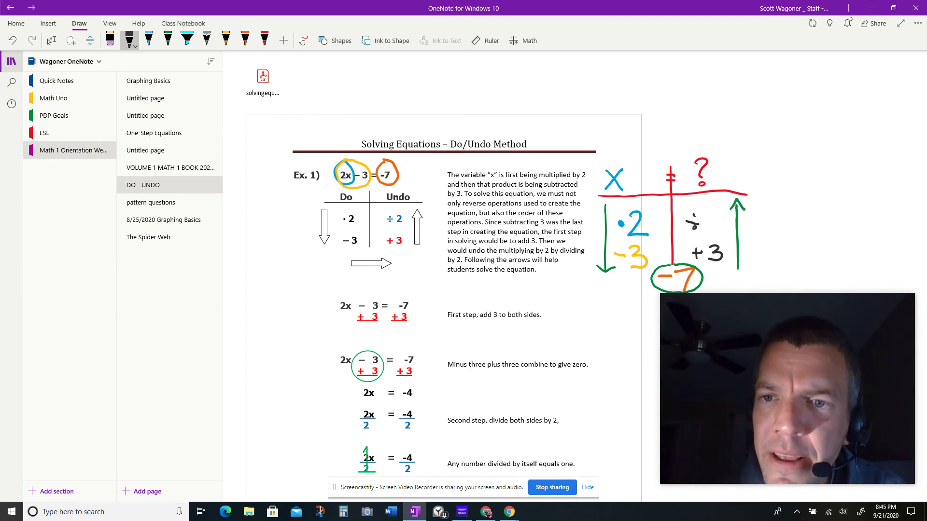
click(693, 216)
mouse_move(707, 215)
mouse_down()
mouse_move(706, 235)
mouse_move(724, 235)
mouse_up()
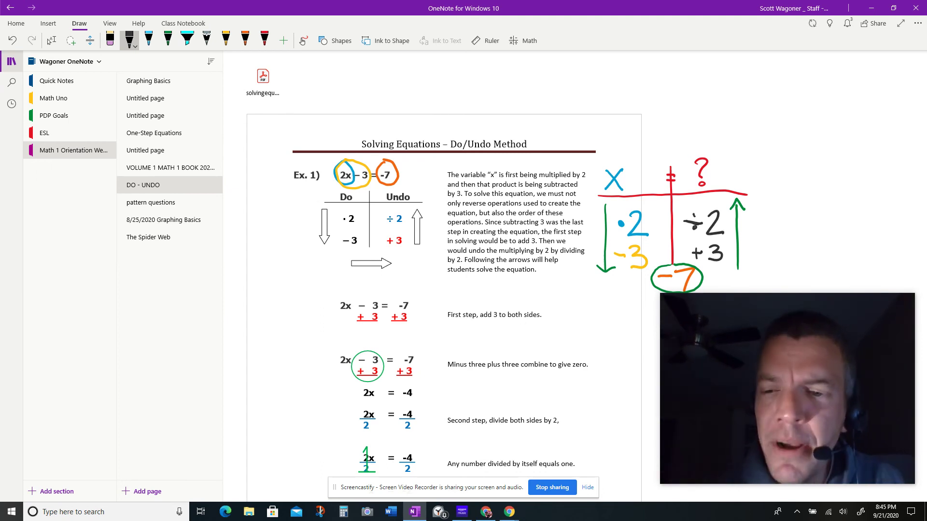